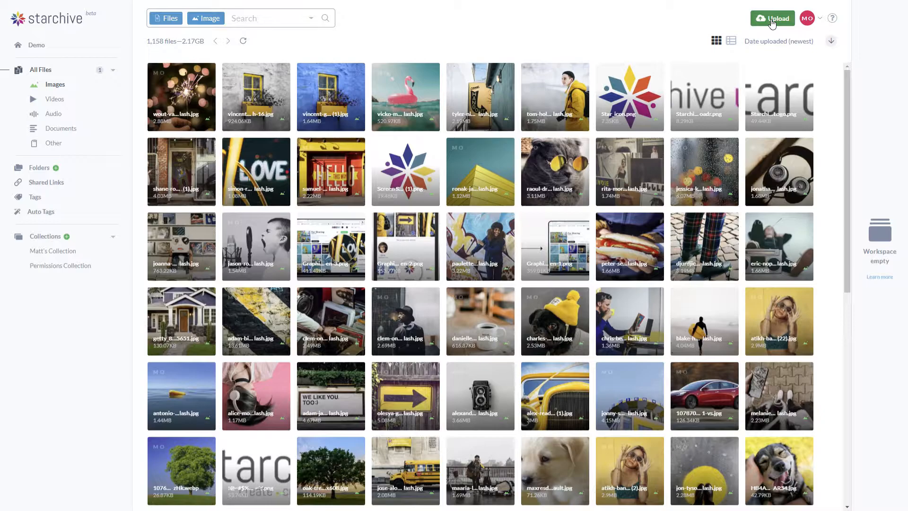
Bring up the Upload popover with the My computer source selected
{"action": "left_click", "coordinate": [773, 22]}
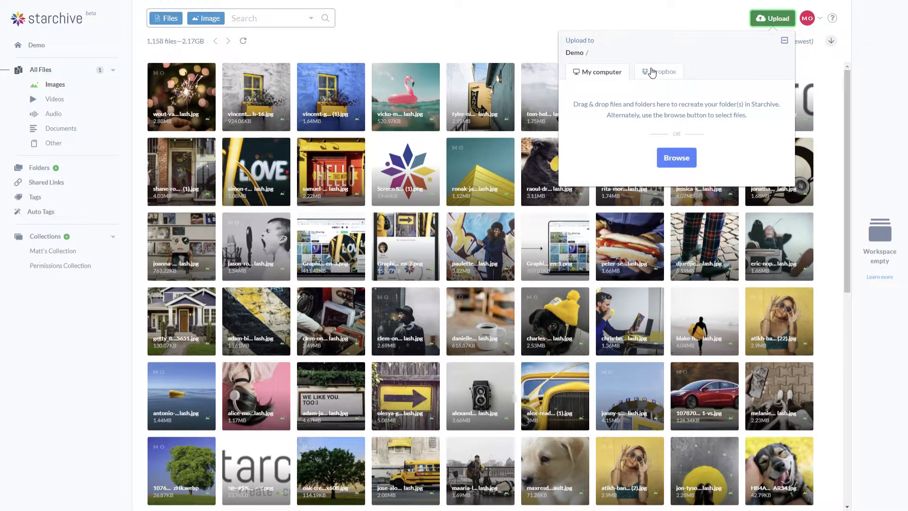
Browse the computer and upload a shift-selected range of test images
{"action": "left_click", "coordinate": [680, 157]}
{"action": "left_click", "coordinate": [252, 131]}
{"action": "left_click", "coordinate": [325, 177], "text": "shift"}
{"action": "left_click", "coordinate": [496, 297]}
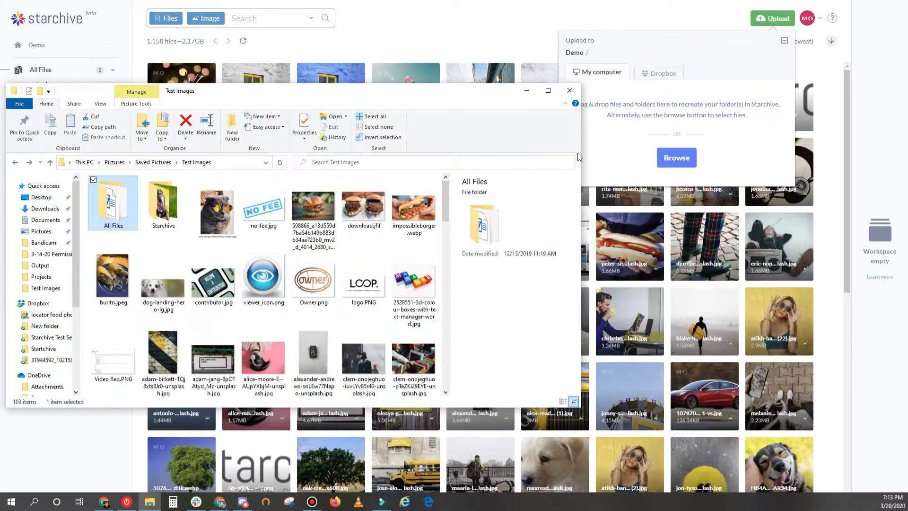
Drop the whole Starchive test folder onto the upload zone, queuing 75 files (1.69 GB)
{"action": "left_click_drag", "start_coordinate": [160, 202], "coordinate": [674, 113]}
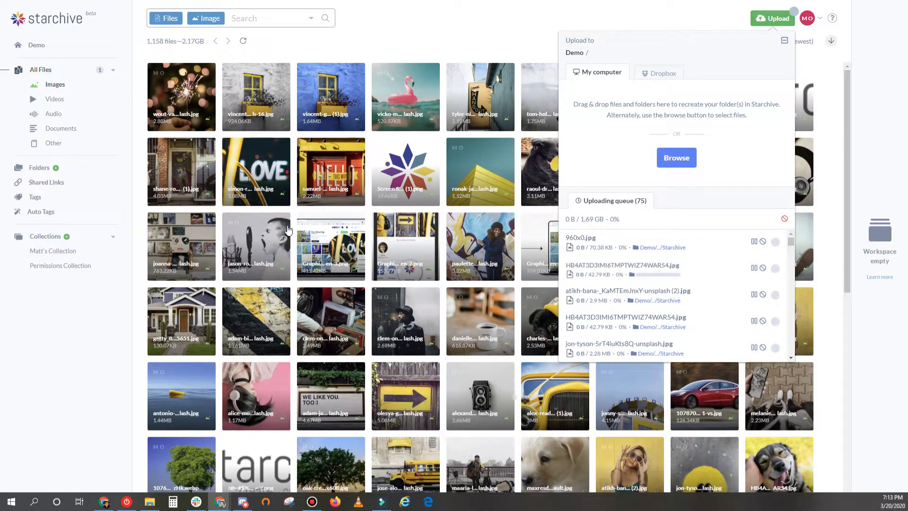
Browse by folder into Starchive and its Outdoor Adventure subfolder (37 files)
{"action": "left_click", "coordinate": [39, 167]}
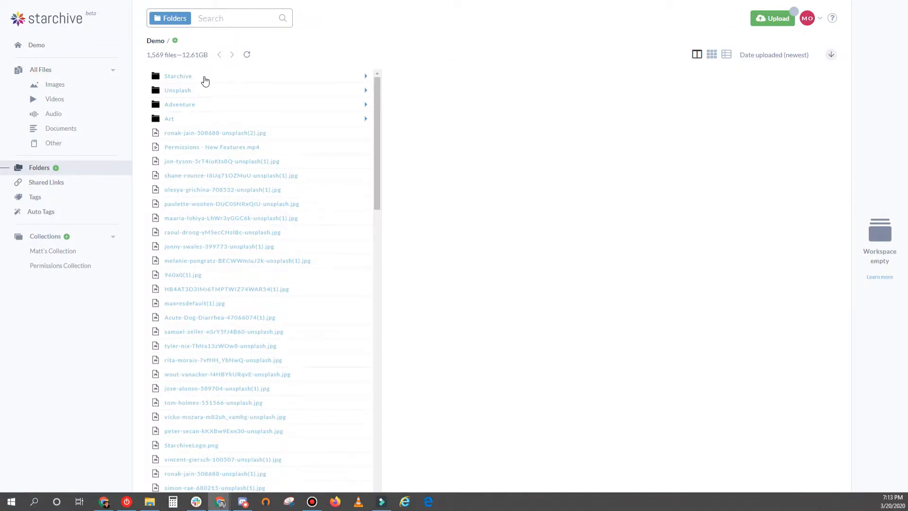
{"action": "left_click", "coordinate": [184, 78]}
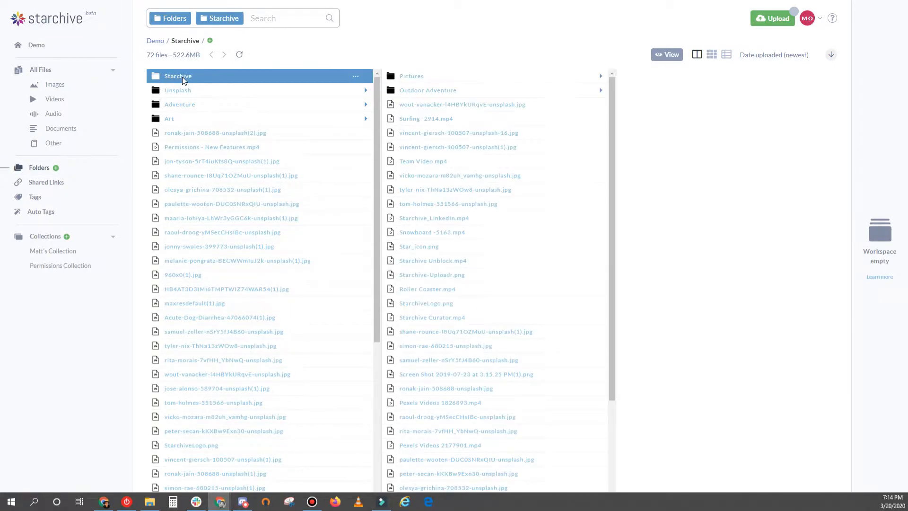
{"action": "left_click", "coordinate": [420, 93]}
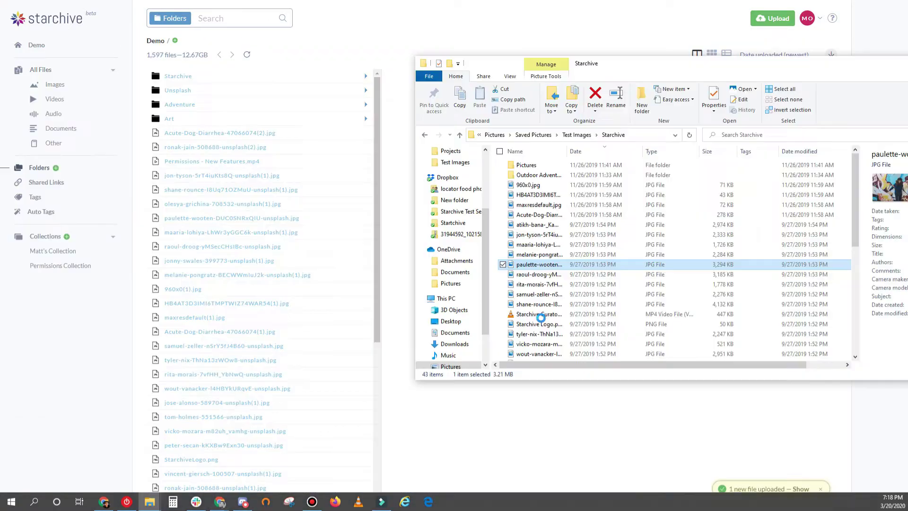
Drag five selected images from Explorer onto the Starchive window to upload them
{"action": "mouse_move", "coordinate": [546, 306]}
{"action": "left_mouse_down"}
{"action": "mouse_move", "coordinate": [547, 269]}
{"action": "mouse_move", "coordinate": [194, 118]}
{"action": "left_mouse_up"}
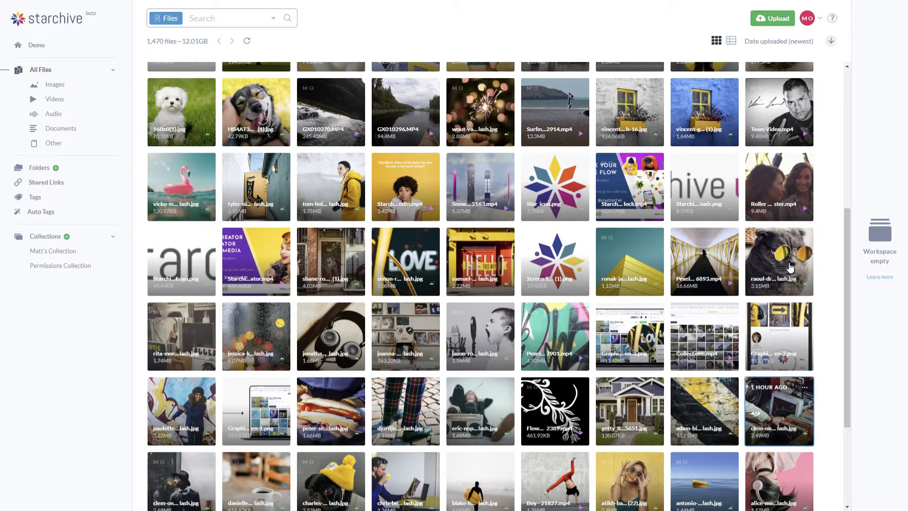
Connect Dropbox and import three files including Get Started with Dropbox Paper.url into Demo
{"action": "left_click", "coordinate": [768, 22]}
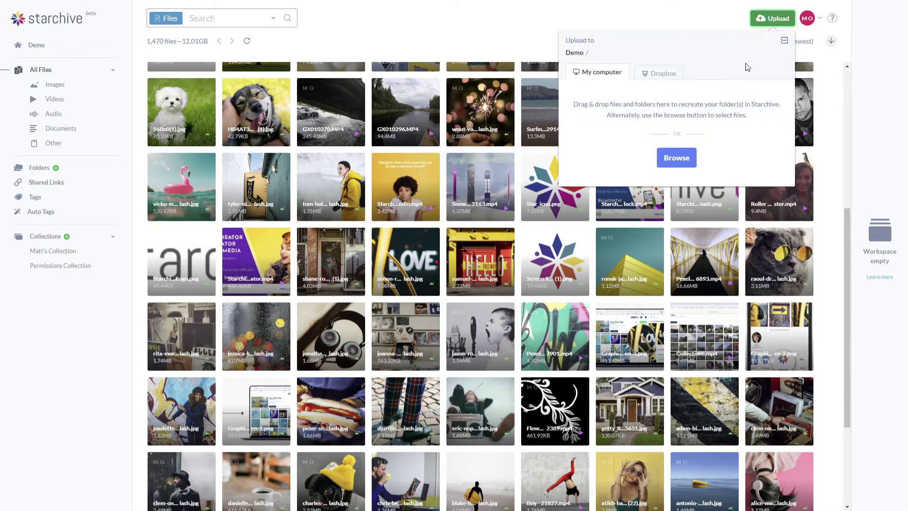
{"action": "left_click", "coordinate": [659, 74]}
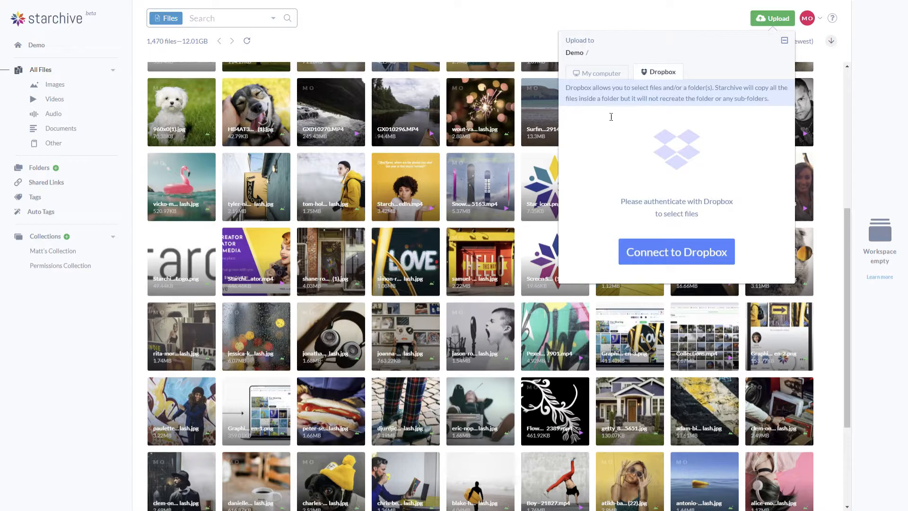
{"action": "left_click", "coordinate": [674, 253]}
{"action": "left_click", "coordinate": [630, 199]}
{"action": "left_click", "coordinate": [616, 216]}
{"action": "left_click", "coordinate": [612, 234]}
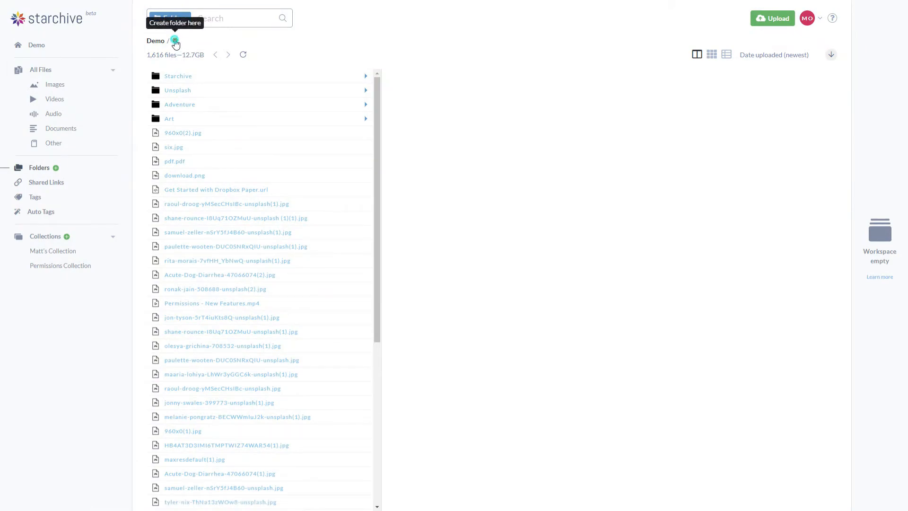
Create a new folder named 'Upload Here' under Demo and enter it
{"action": "left_click", "coordinate": [175, 42]}
{"action": "left_click", "coordinate": [532, 308]}
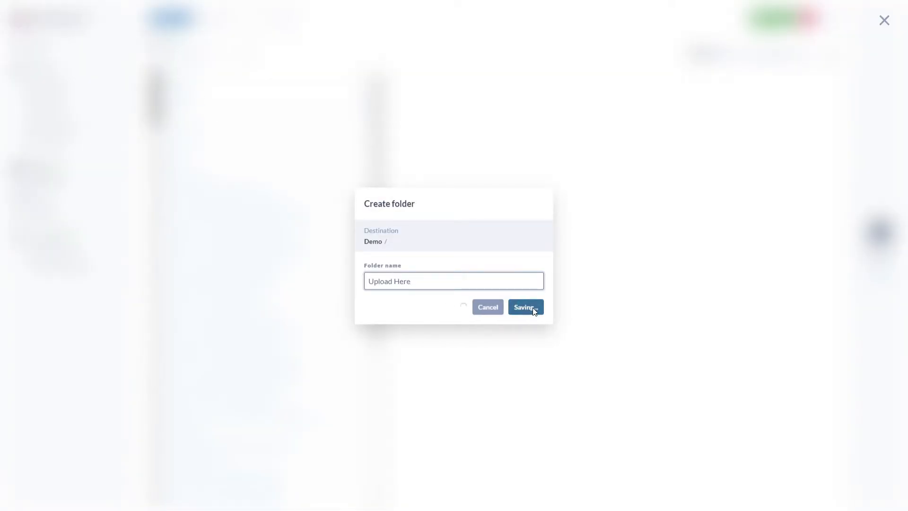
{"action": "left_click", "coordinate": [249, 77]}
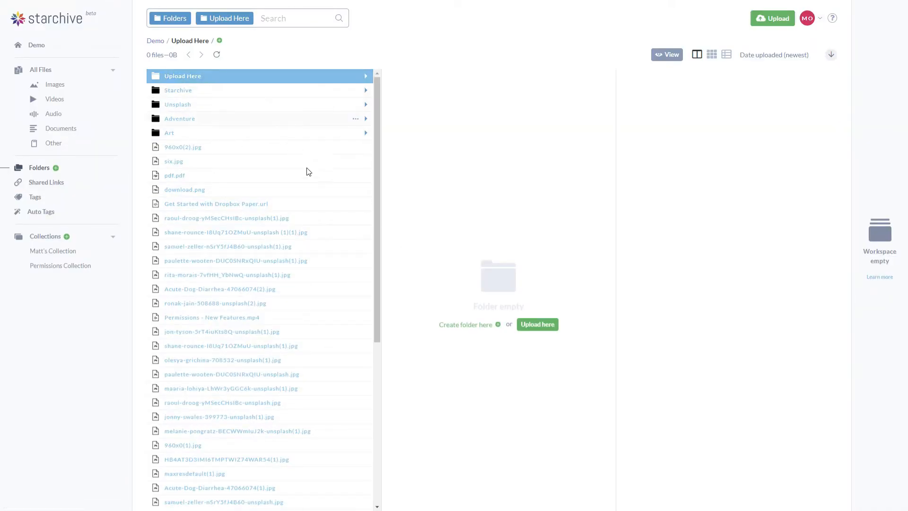
Choose 'Upload into this folder' from the empty Upload Here folder's context menu
{"action": "right_click", "coordinate": [487, 250]}
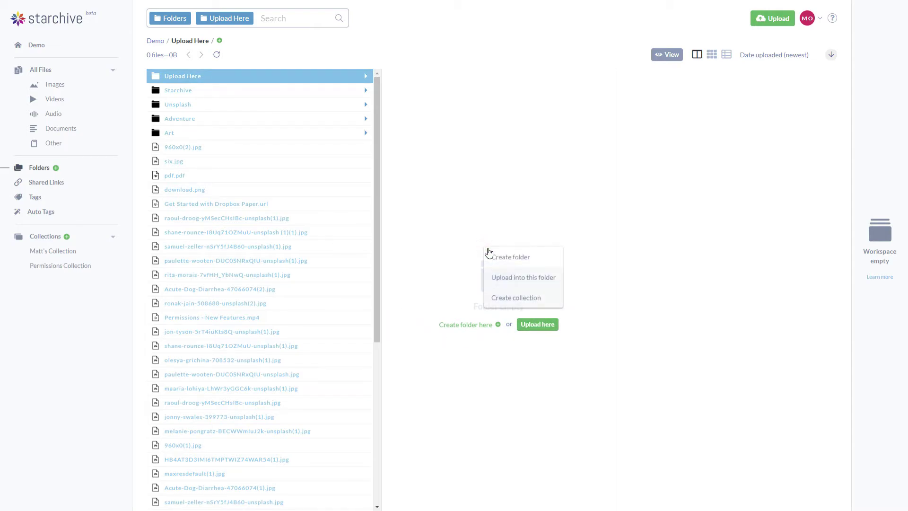
{"action": "left_click", "coordinate": [505, 282]}
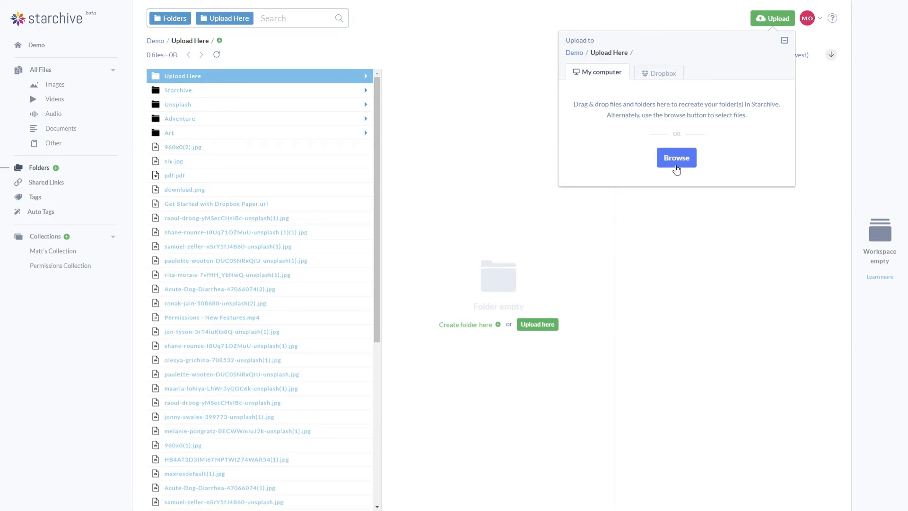